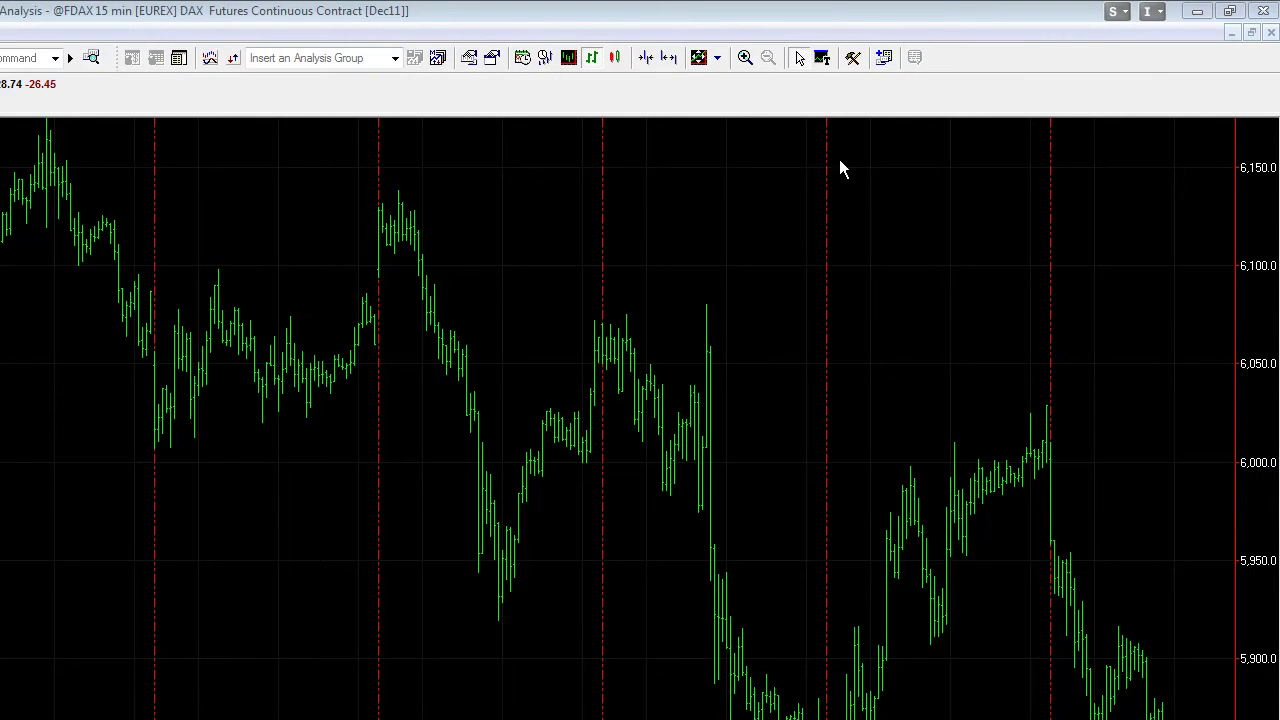
Step: Check FDAX bar values with the crosshair, then open the FDAX symbol's format properties
{"action": "left_click", "coordinate": [149, 508]}
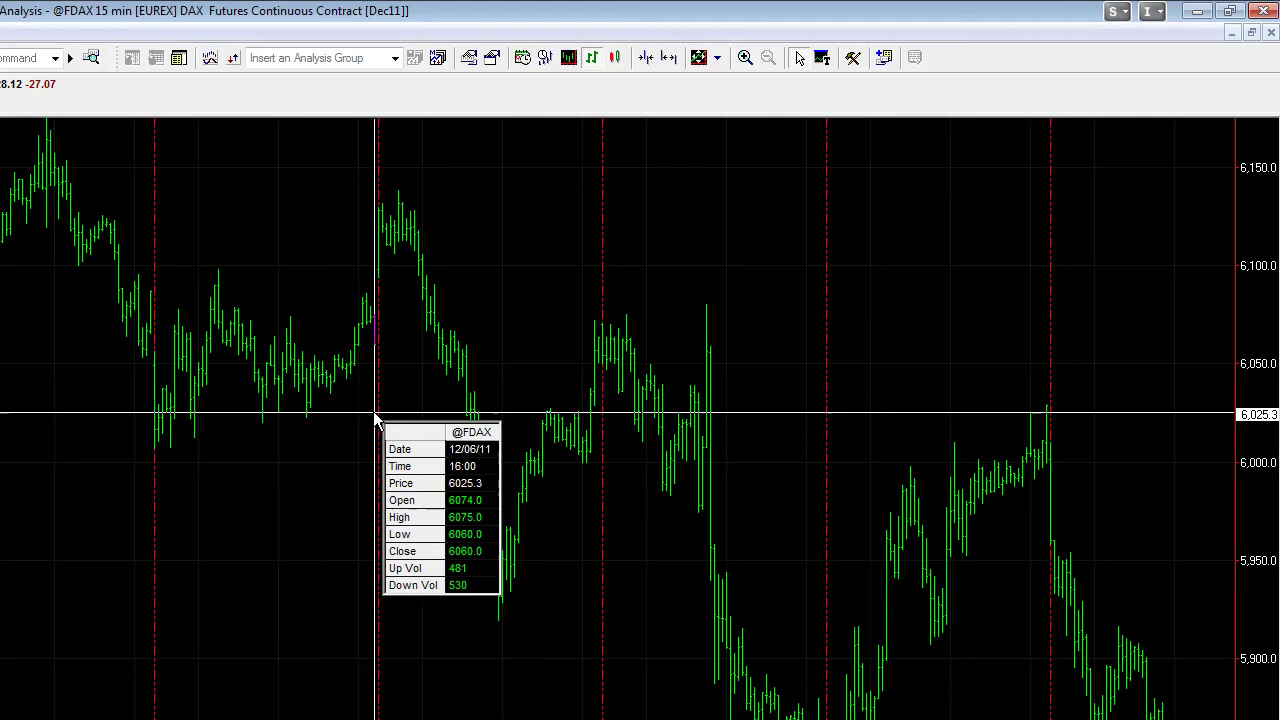
{"action": "key", "text": "Escape"}
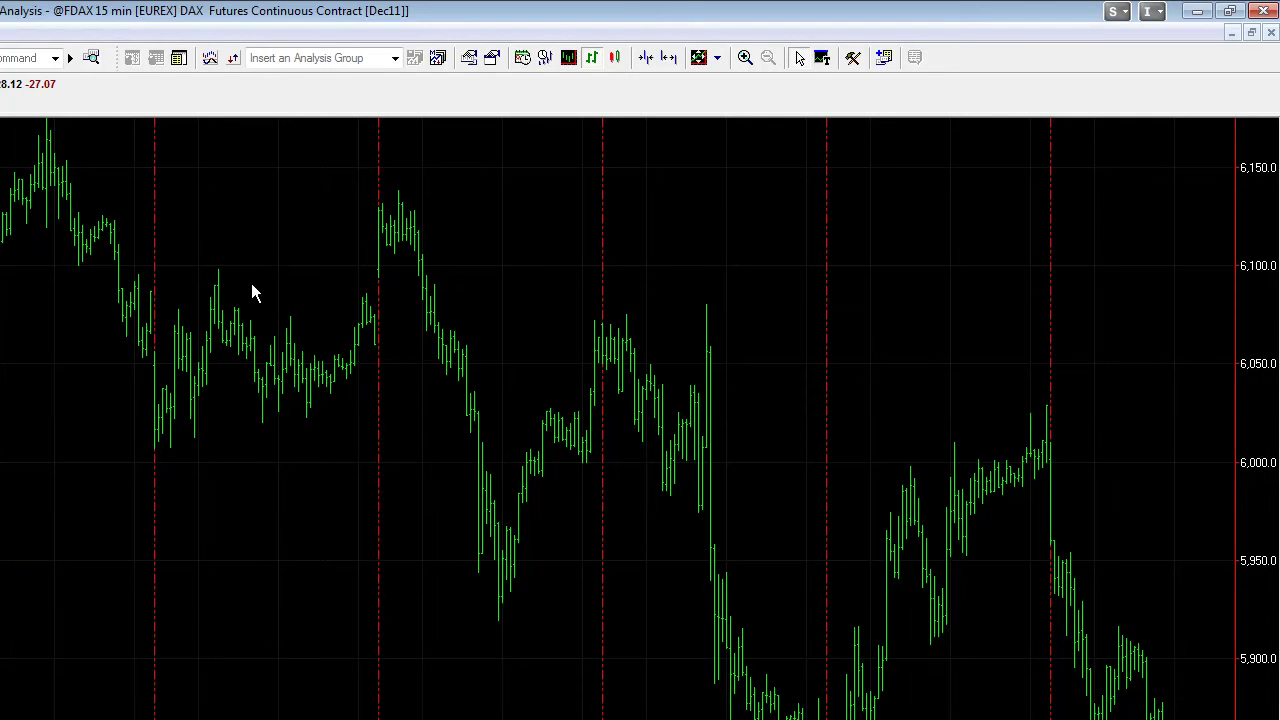
{"action": "left_click", "coordinate": [263, 455]}
{"action": "key", "text": "Escape"}
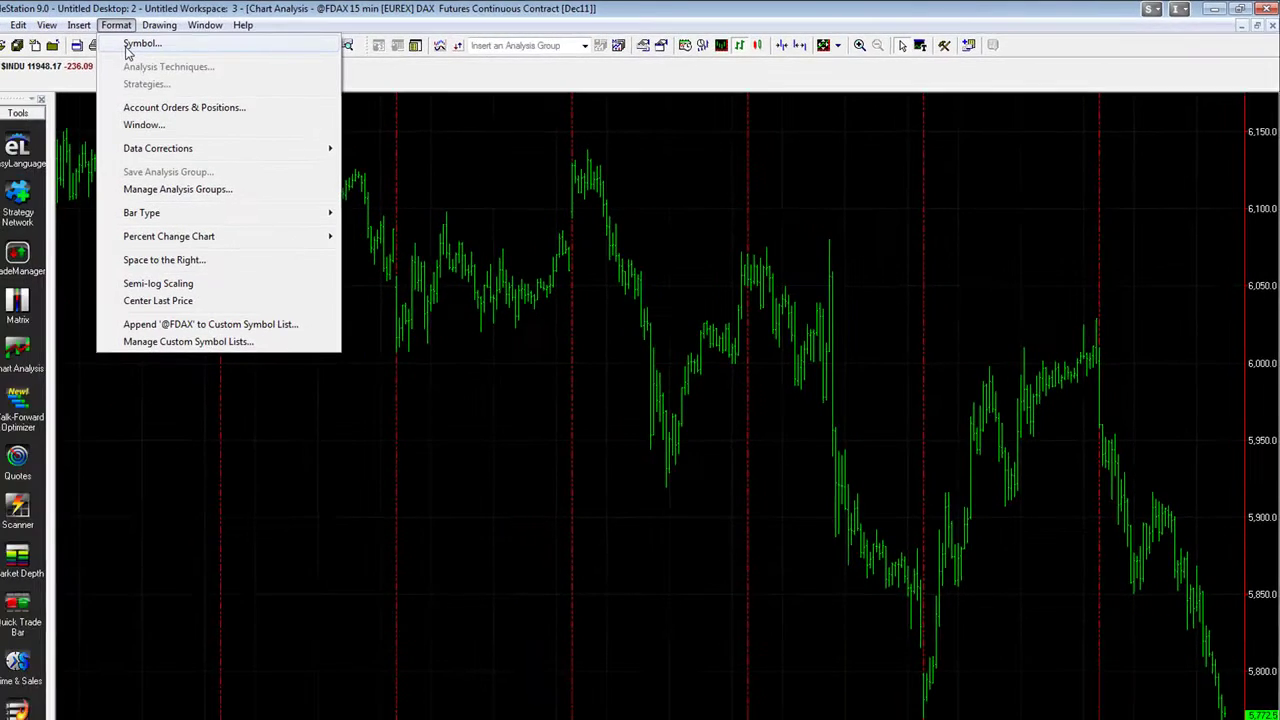
{"action": "double_click", "coordinate": [477, 240]}
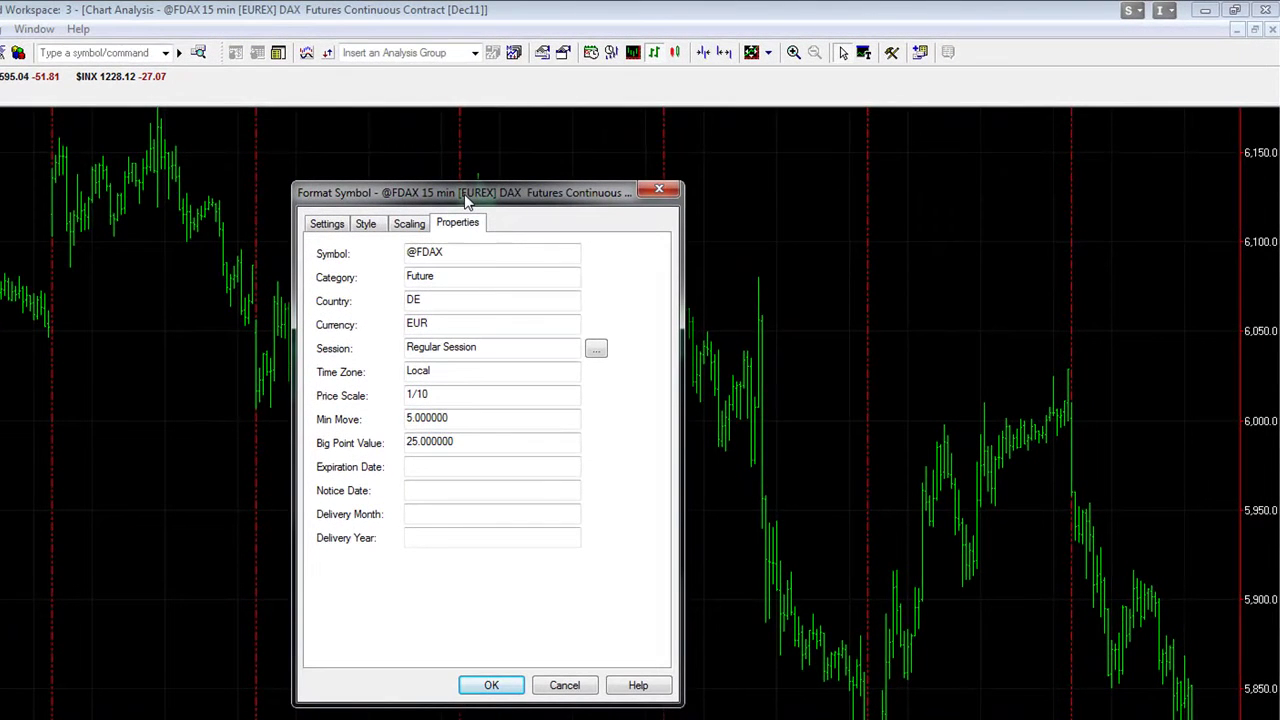
Step: Switch the FDAX session to the custom US STOCK DAX template (3:30–10:00 PM weekdays)
{"action": "left_click", "coordinate": [597, 351]}
{"action": "left_click", "coordinate": [356, 259]}
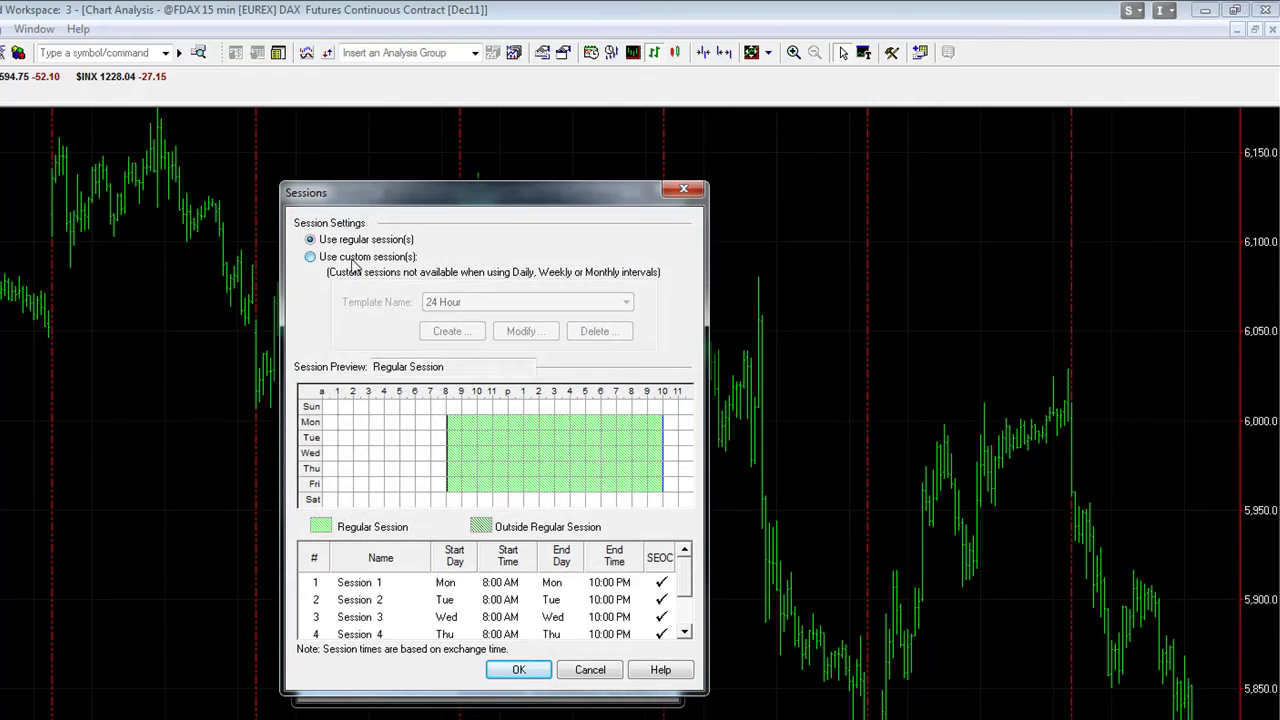
{"action": "left_click", "coordinate": [480, 305]}
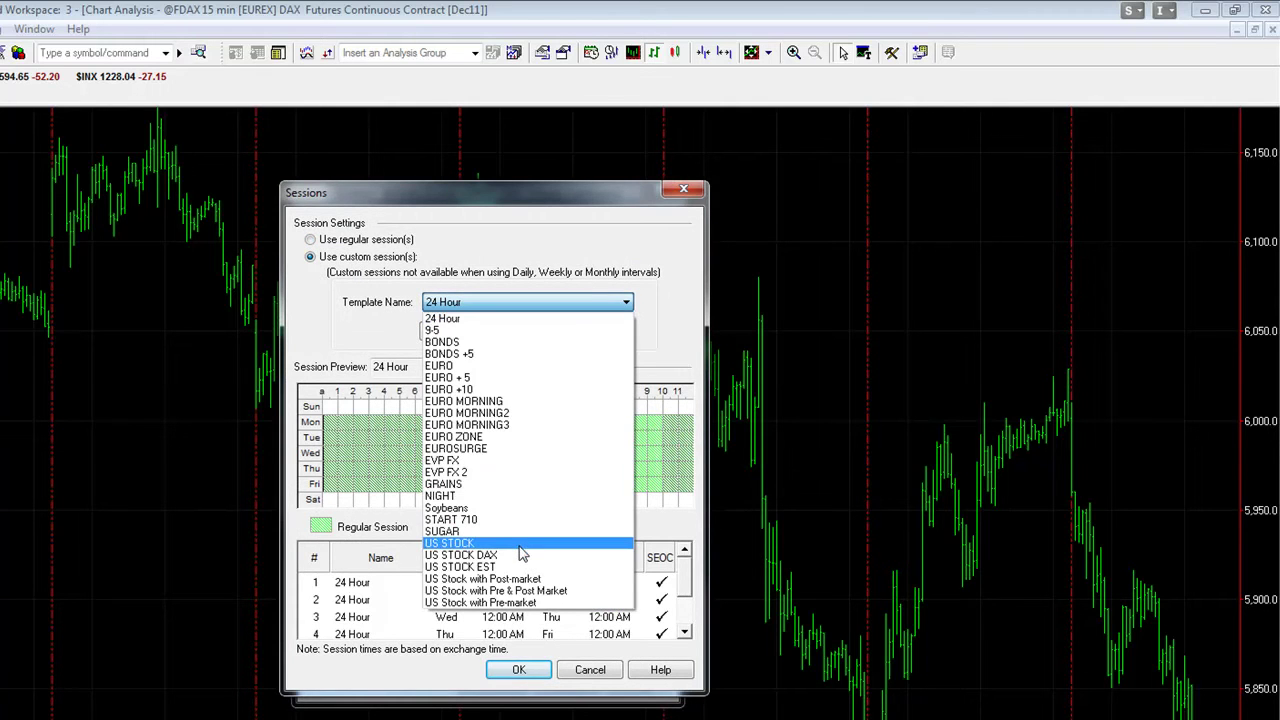
{"action": "left_click", "coordinate": [520, 556]}
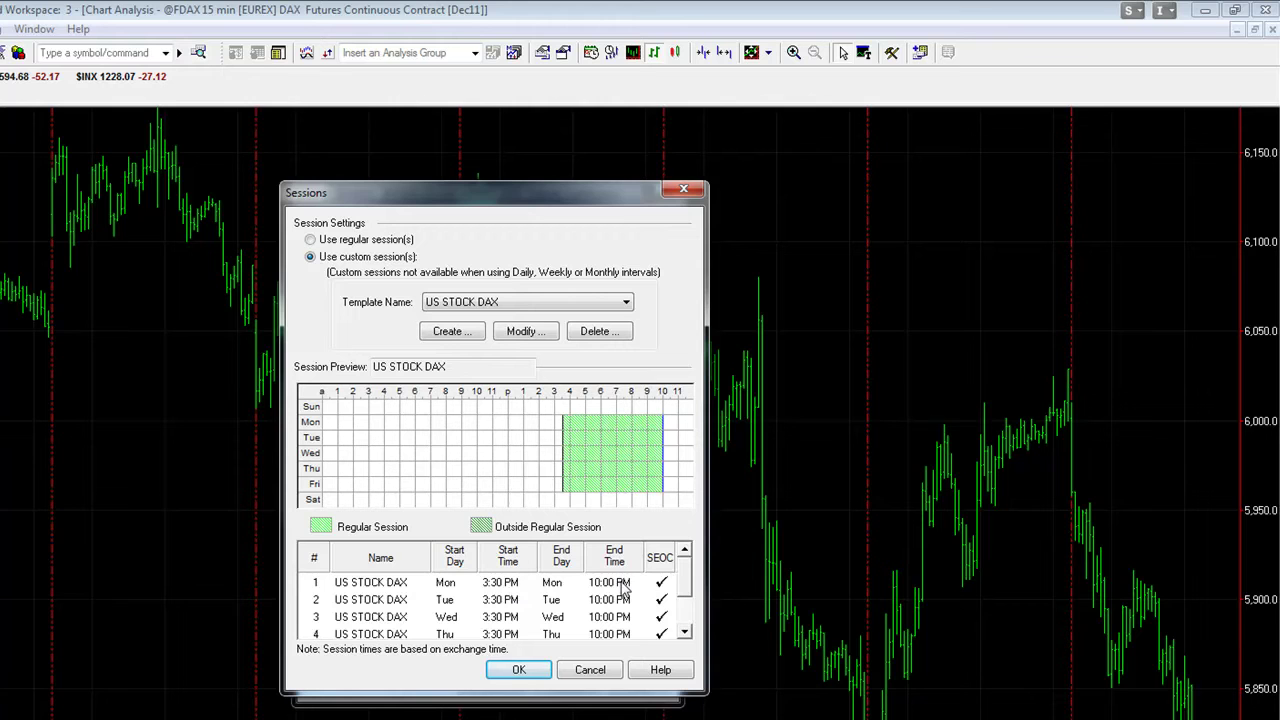
{"action": "left_click", "coordinate": [350, 586]}
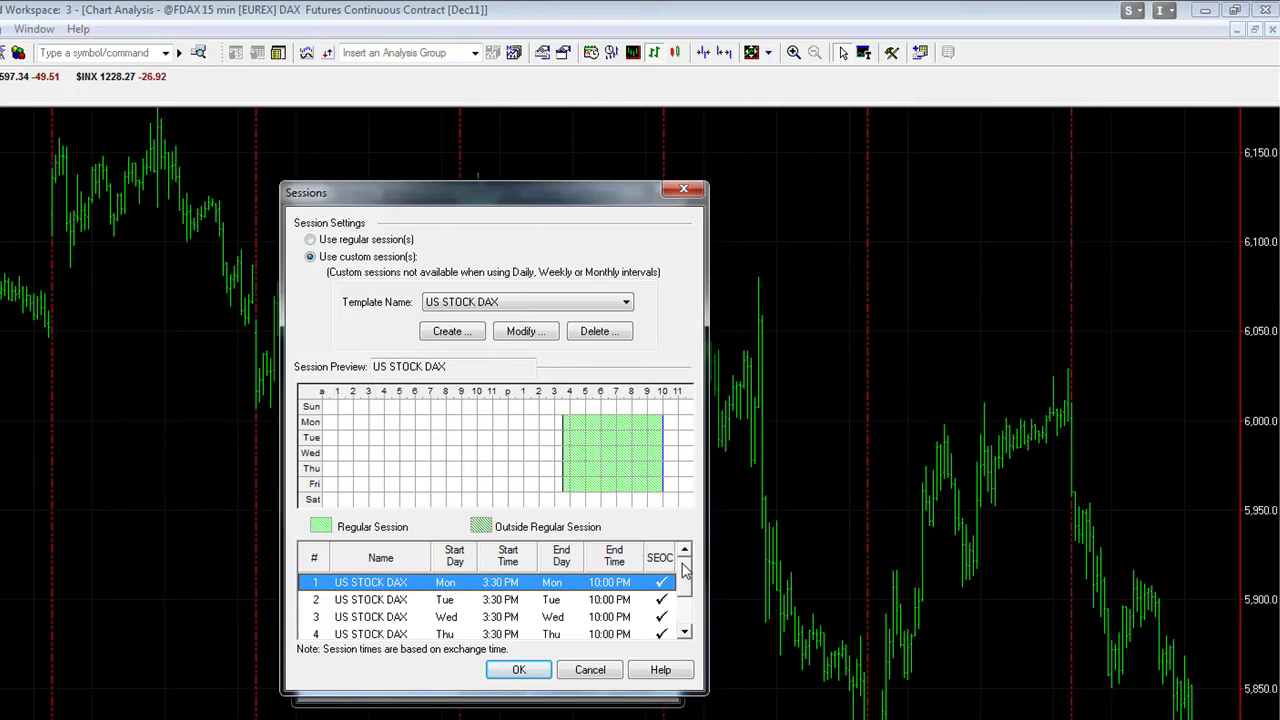
{"action": "left_click_drag", "start_coordinate": [684, 566], "coordinate": [695, 535]}
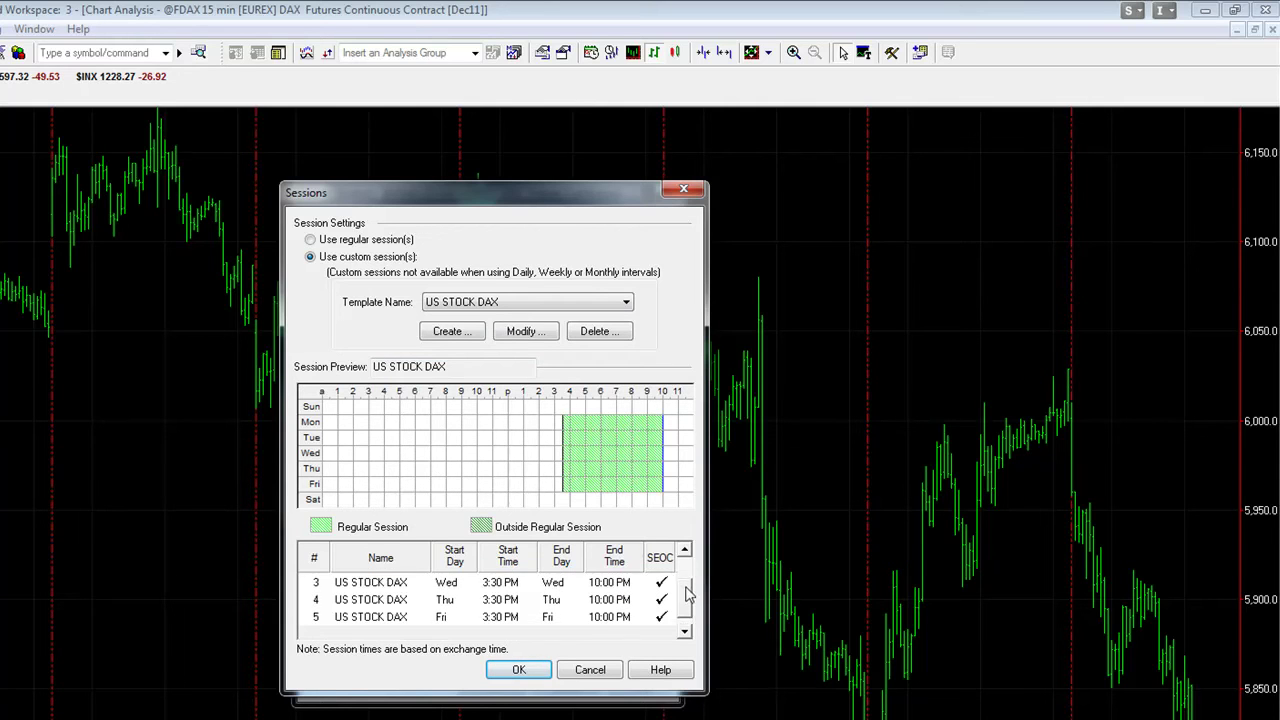
Step: Apply the US STOCK DAX session to the FDAX chart
{"action": "left_click", "coordinate": [518, 669]}
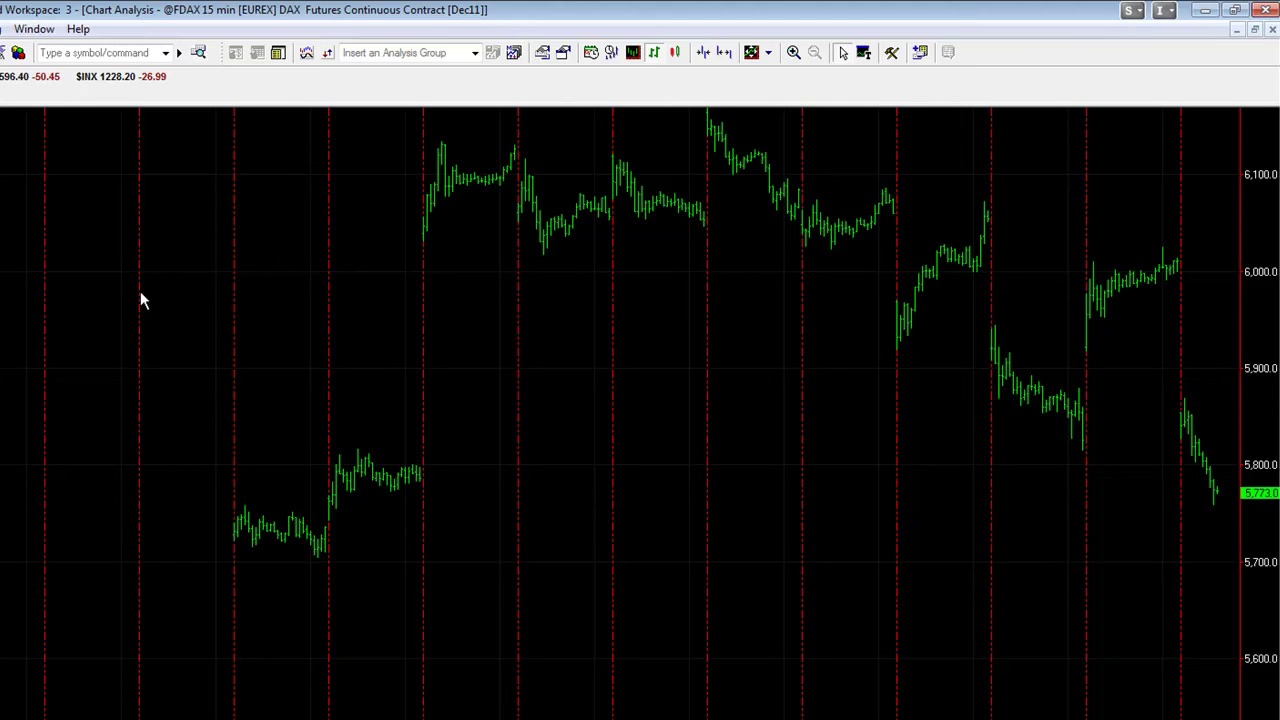
{"action": "key", "text": "alt+i"}
Step: Insert $TICK as an additional symbol on the chart
{"action": "key", "text": "s"}
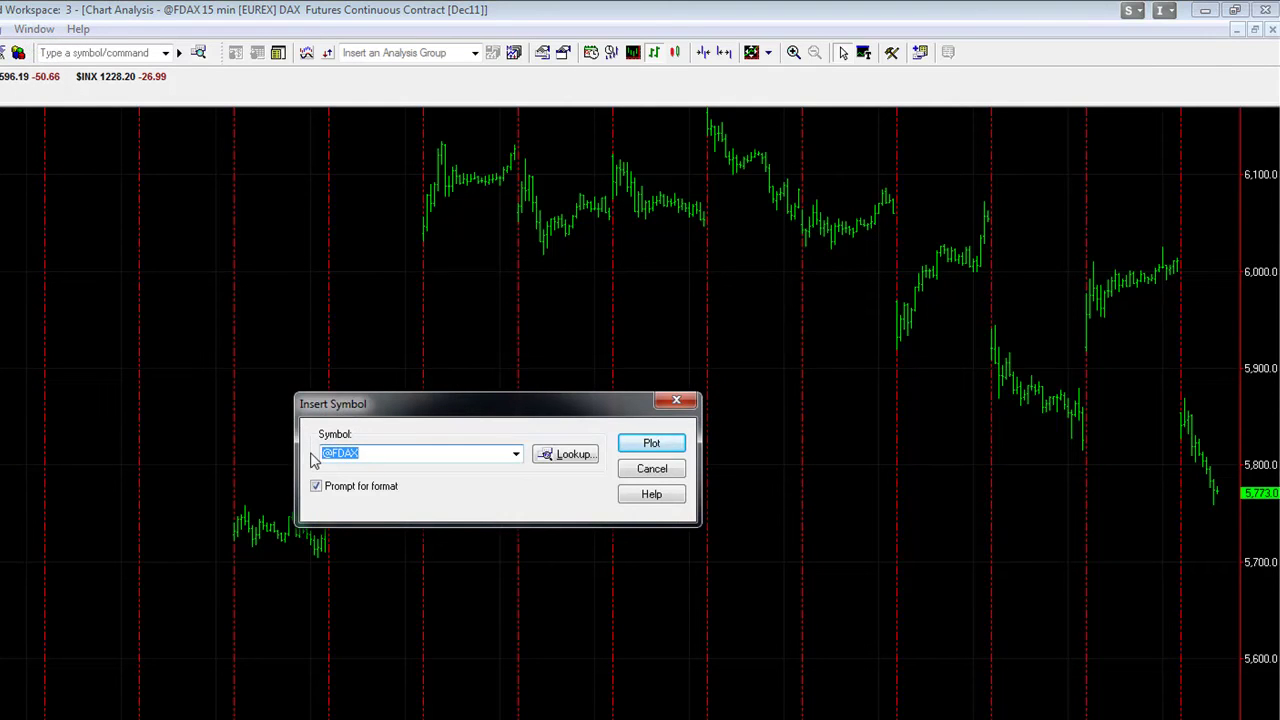
{"action": "type", "text": "$TICK"}
{"action": "key", "text": "Return"}
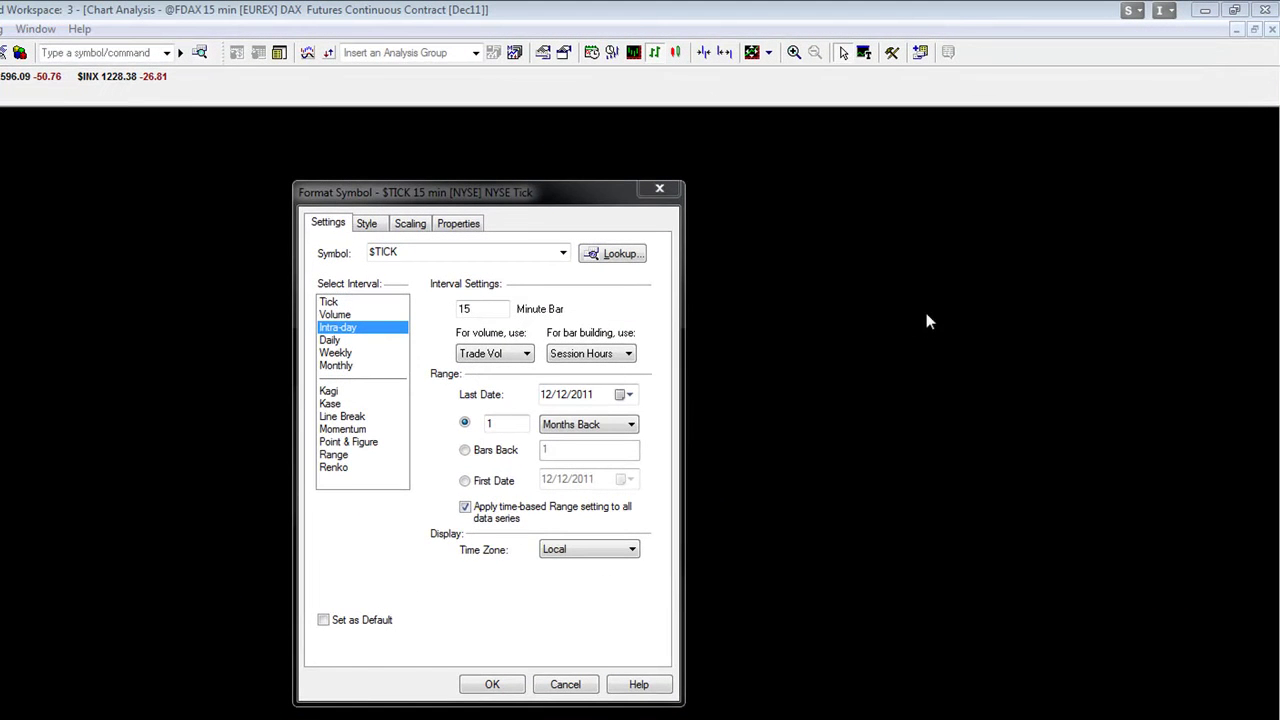
Step: Plot $TICK as a 15-minute Data2 series and inspect bars with the crosshair
{"action": "left_click", "coordinate": [490, 688]}
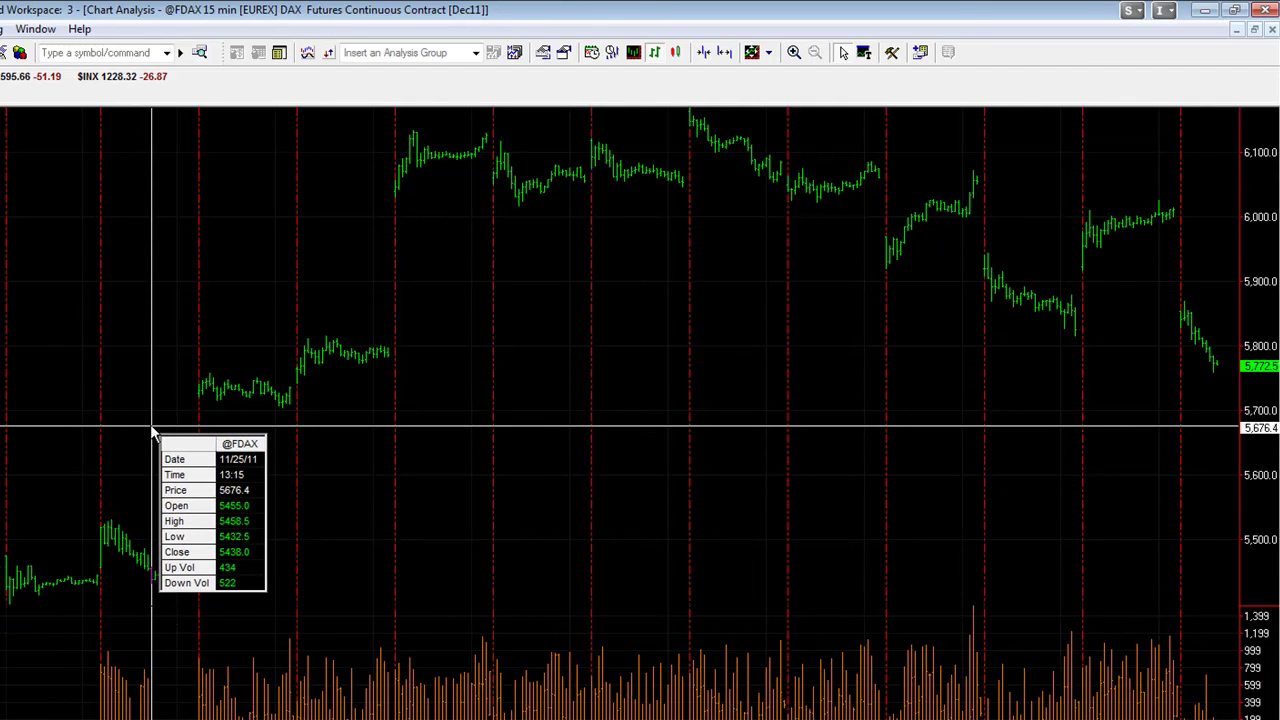
{"action": "key", "text": "Escape"}
{"action": "key", "text": "ctrl+r"}
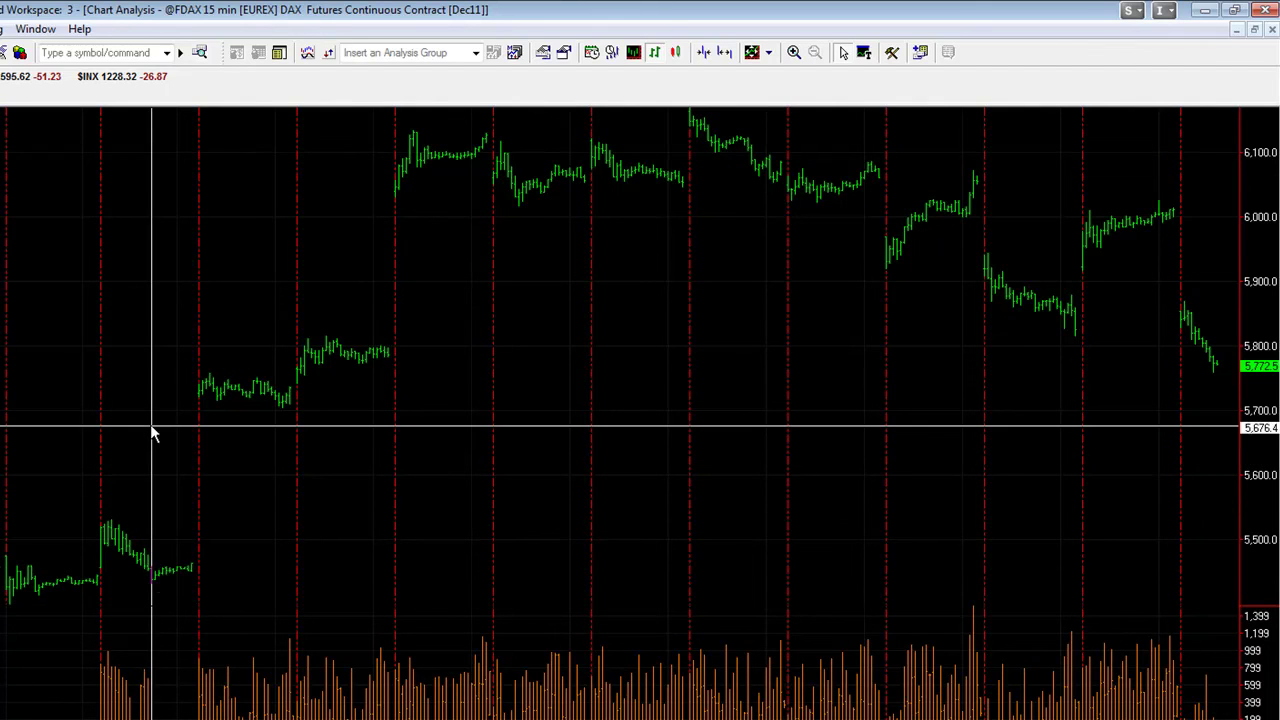
{"action": "key", "text": "ctrl+r"}
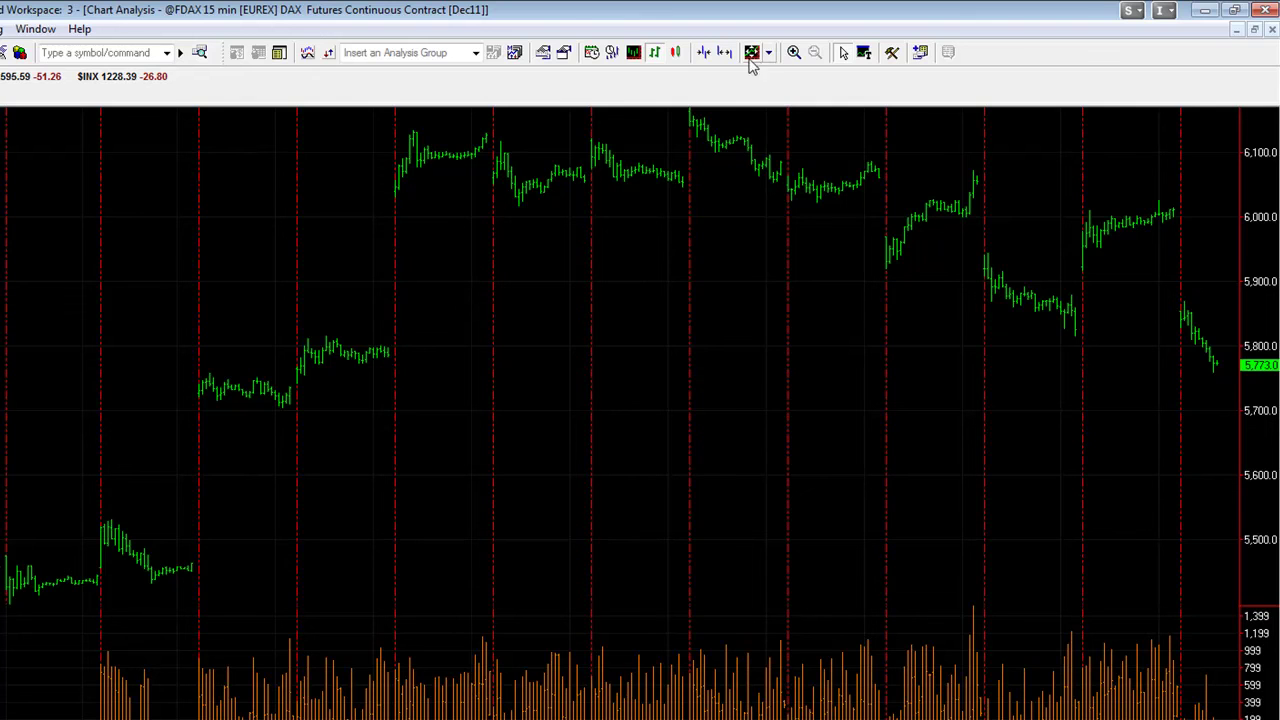
Step: Widen bar spacing three steps and read the 12/09 16:00 FDAX bar values
{"action": "left_click", "coordinate": [725, 53]}
{"action": "left_click", "coordinate": [725, 53]}
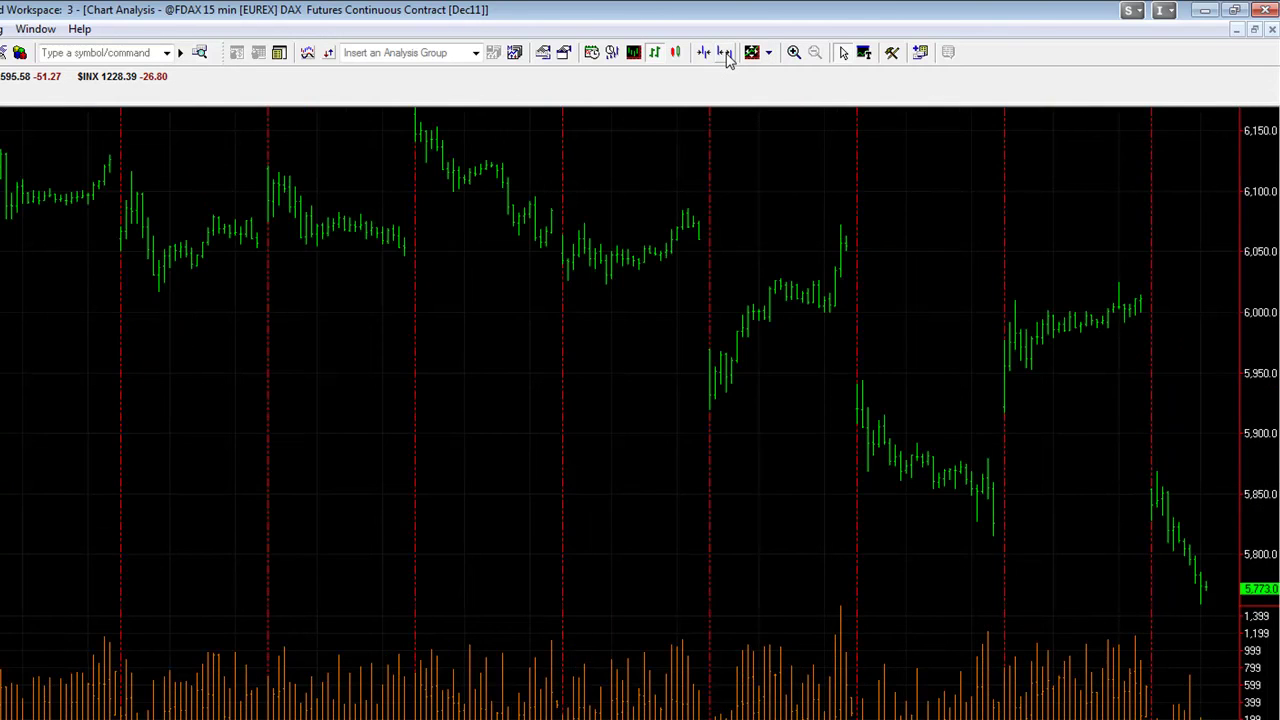
{"action": "left_click", "coordinate": [725, 53]}
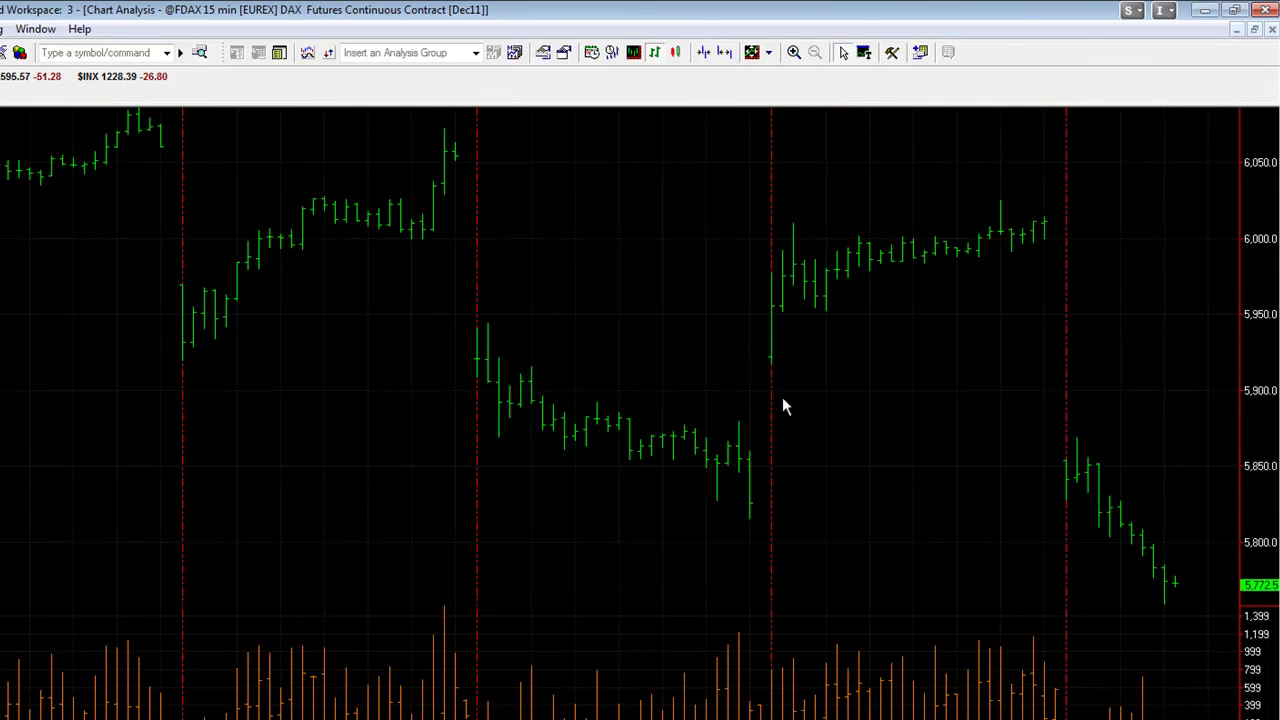
{"action": "key", "text": "ctrl+r"}
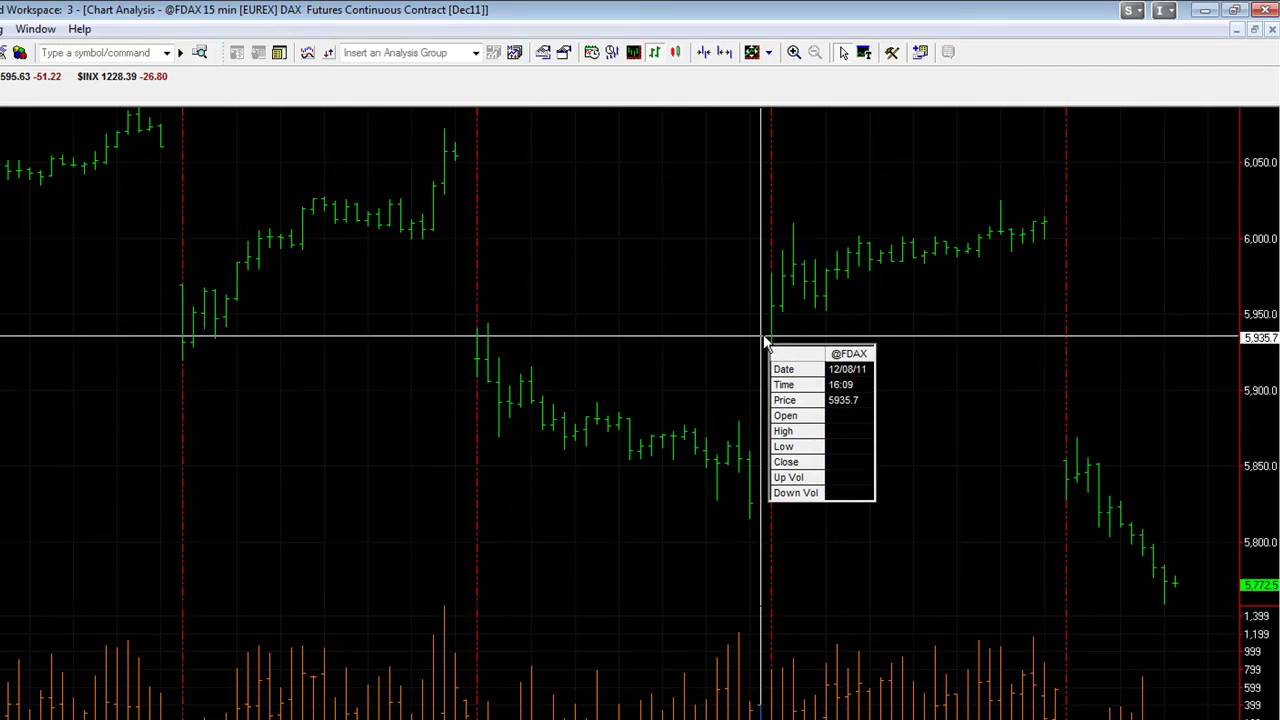
{"action": "key", "text": "ctrl+r"}
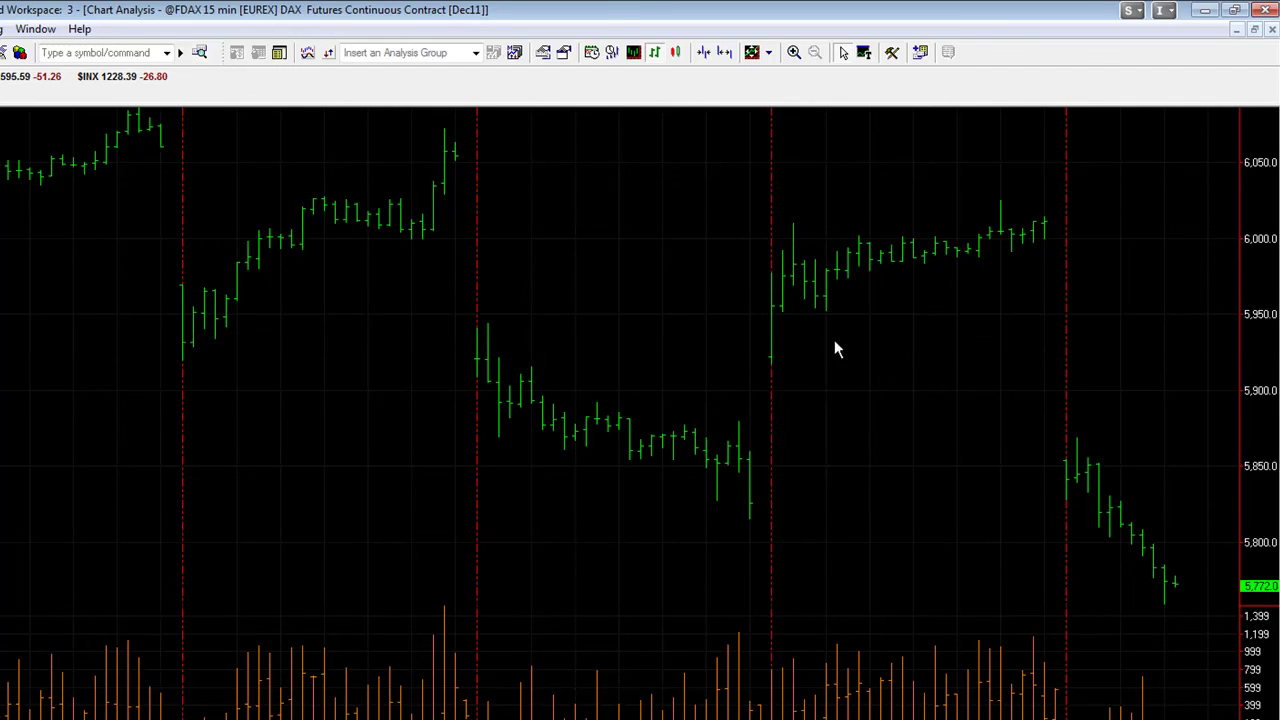